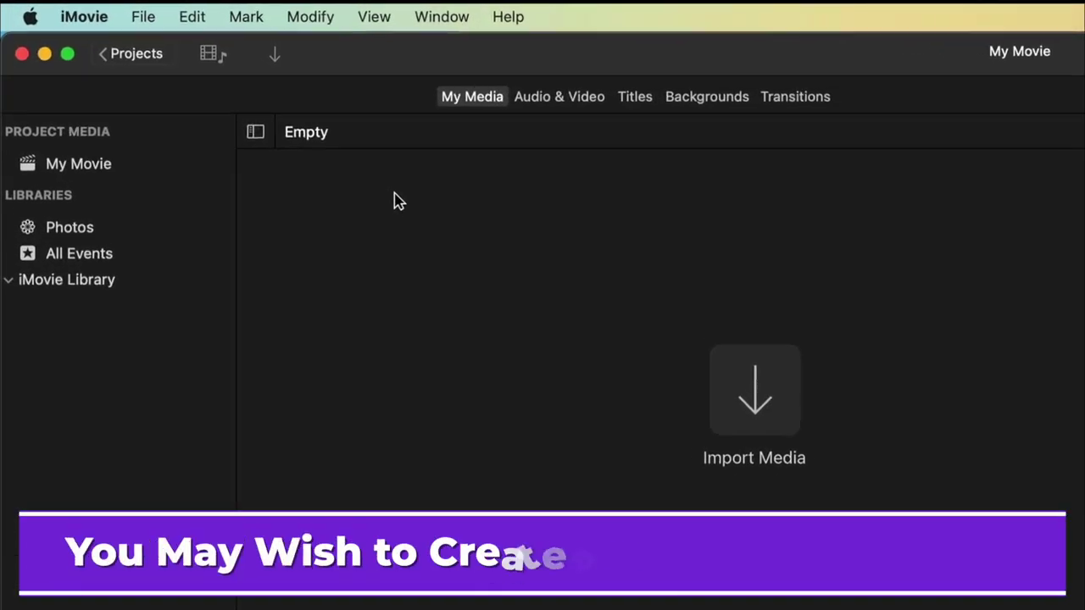
Create and save a new iMovie library named 'High School Photo' via File > Open Library > New.
click(169, 23)
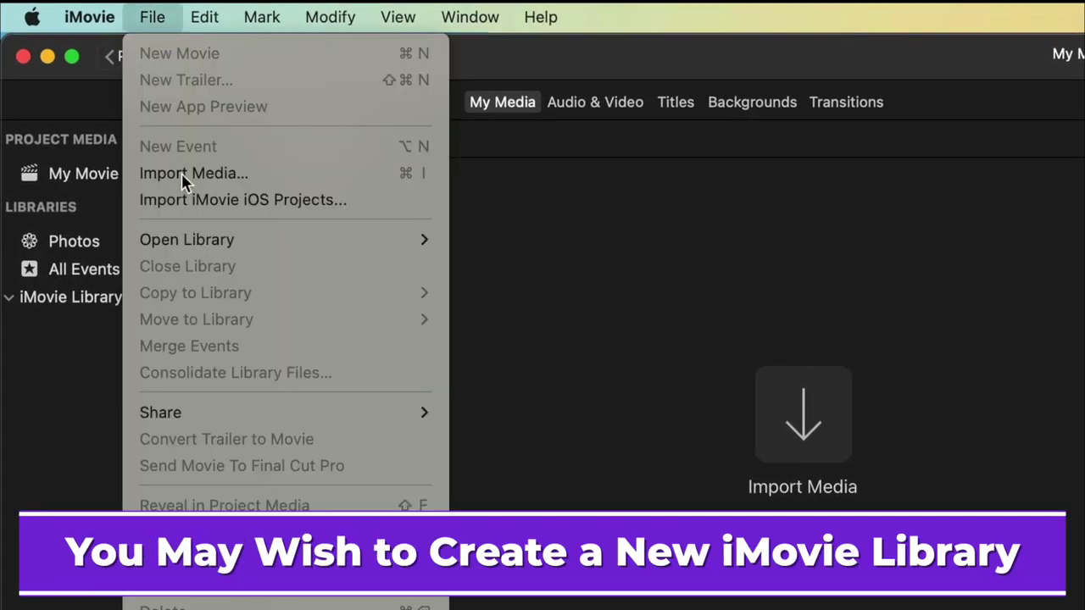
mouse_move(208, 242)
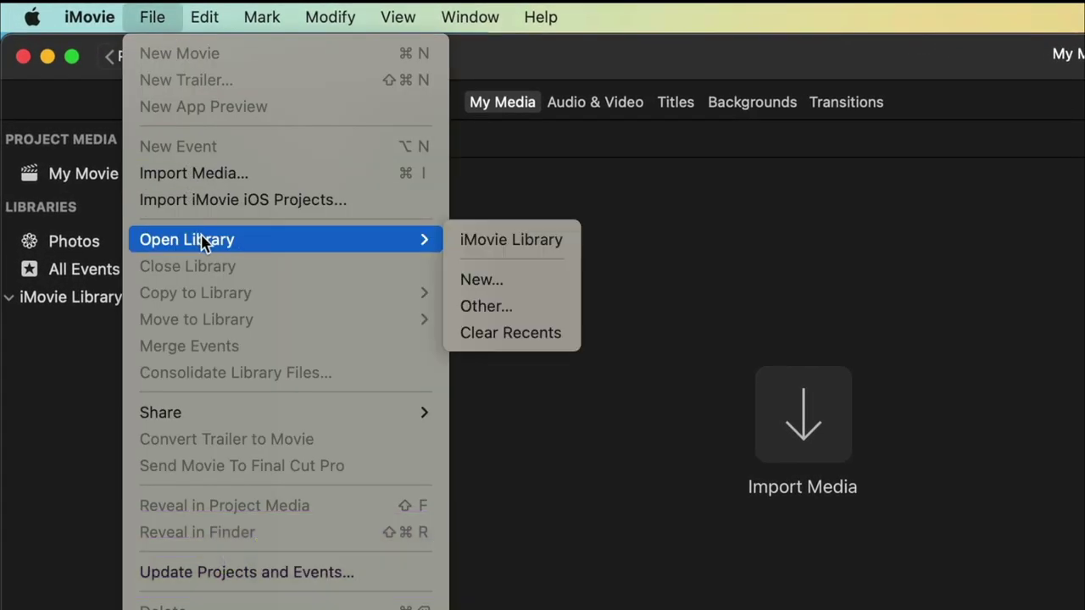
click(548, 289)
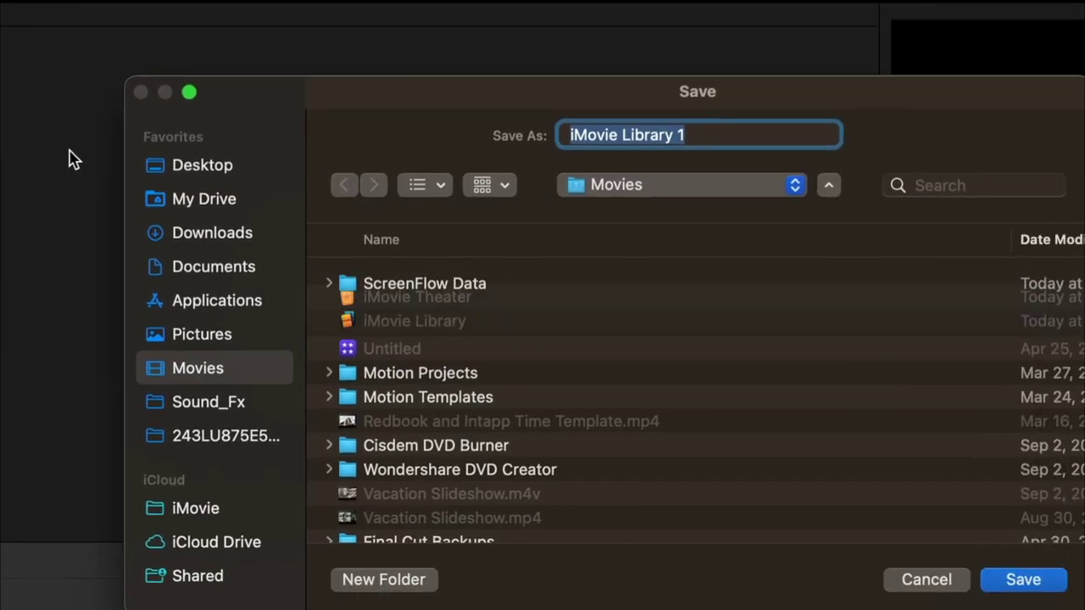
text(Hig)
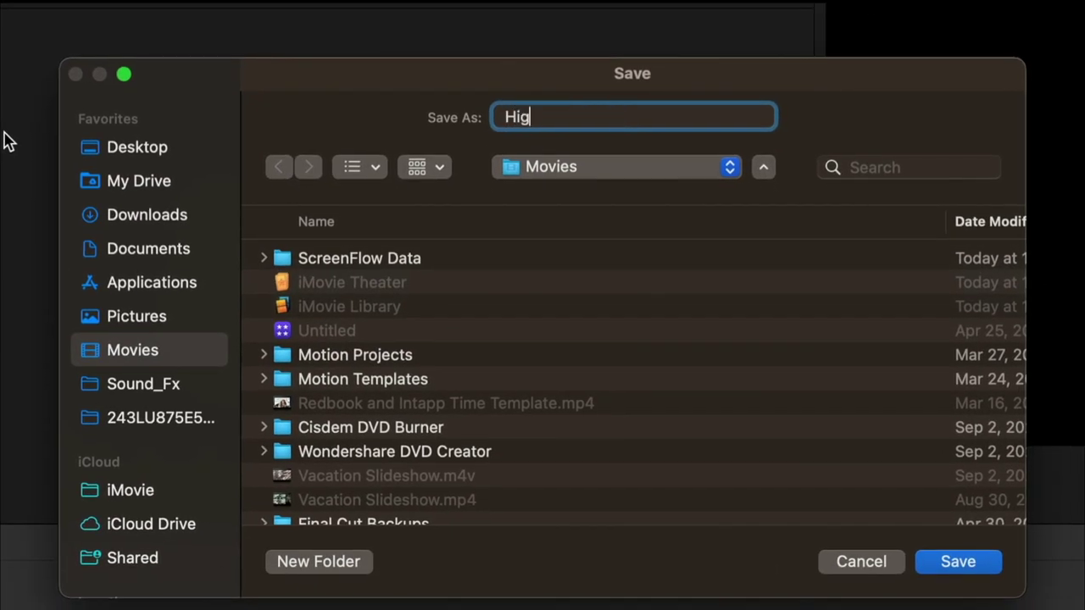
text(h School Photo)
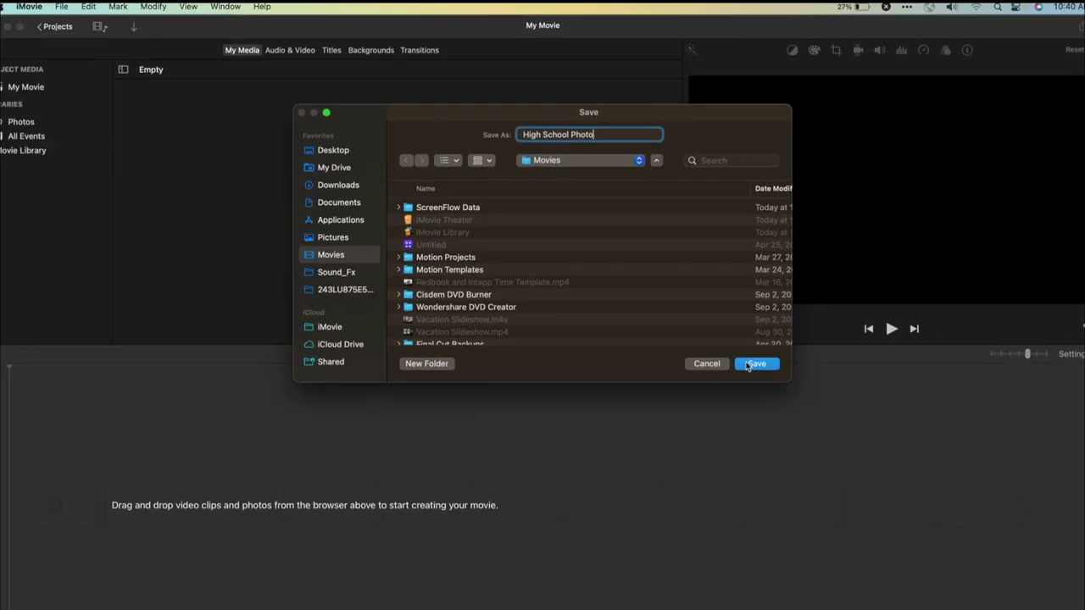
click(753, 363)
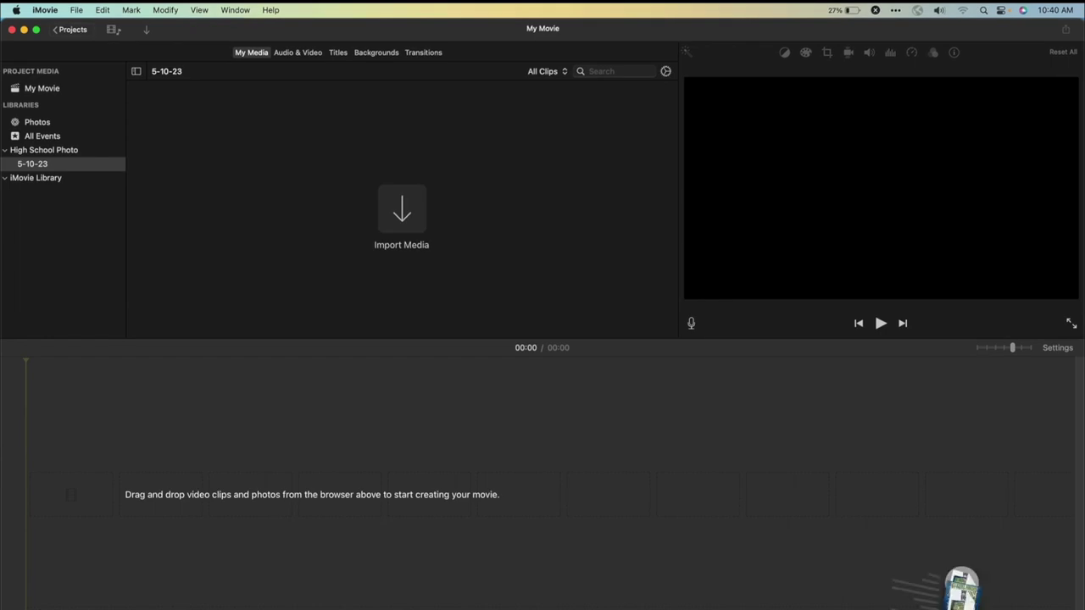
Import Jazz Band.jpg into the 5-10-23 event and add it to the timeline as a 4-second clip.
drag(961, 604, 280, 212)
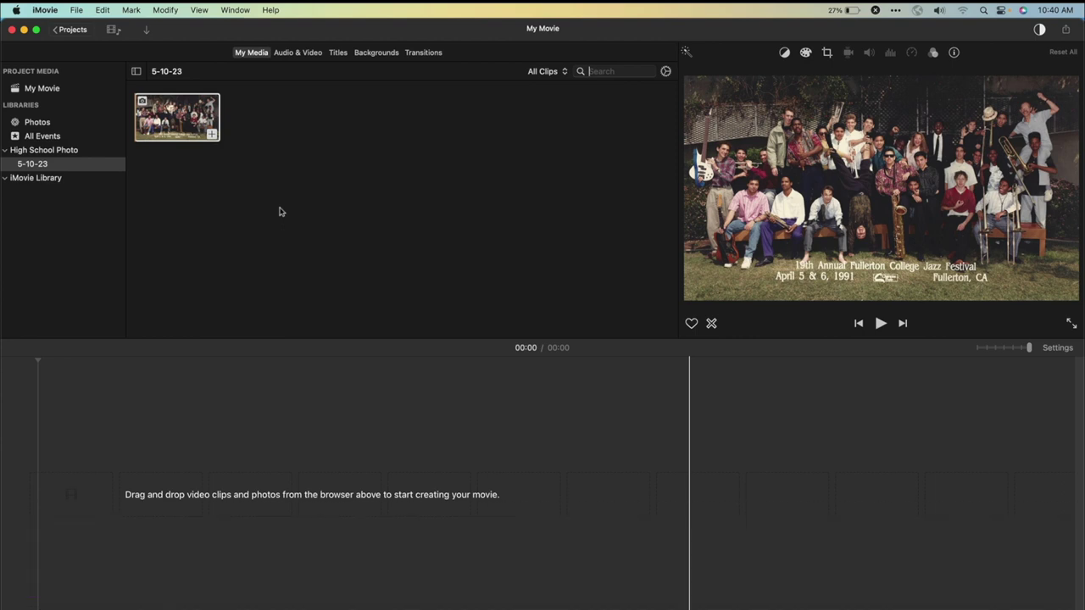
click(164, 120)
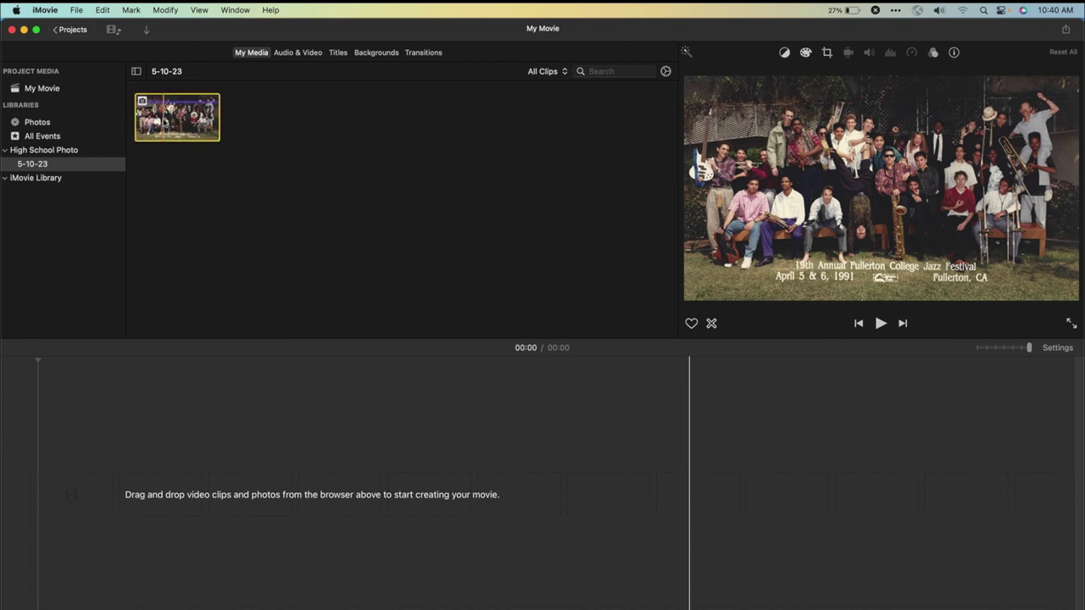
drag(133, 212, 85, 364)
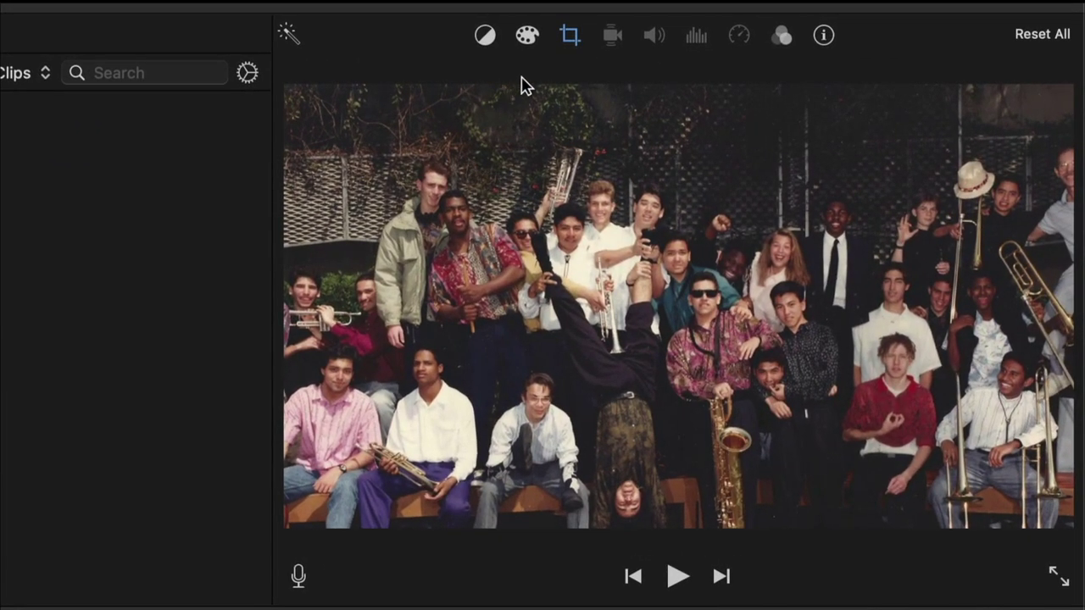
Preview the clip's Ken Burns motion, then shrink the Start frame toward the upper right and replay it.
click(572, 36)
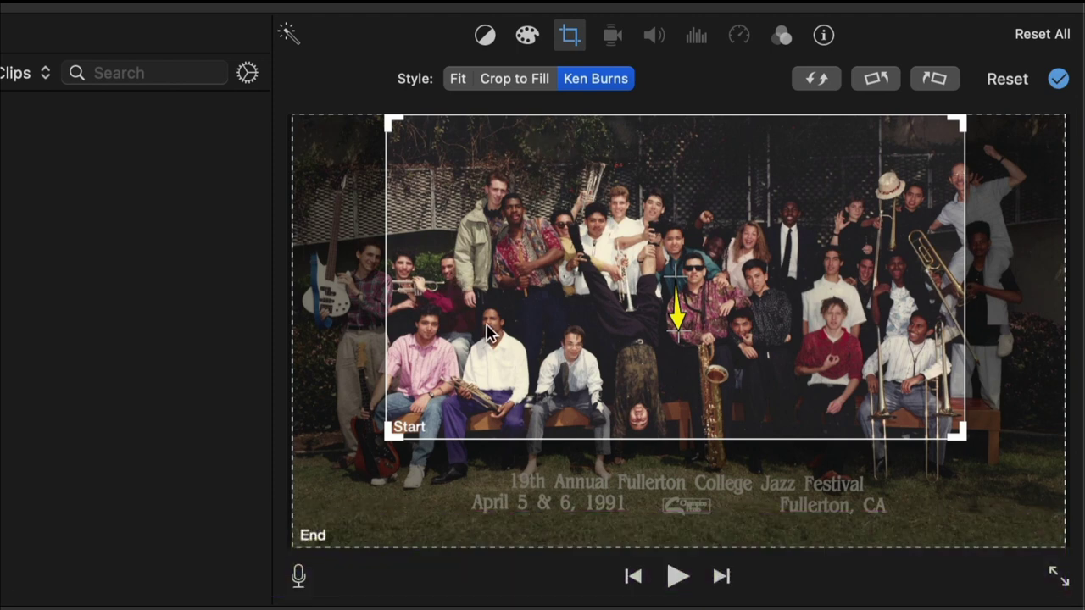
click(576, 481)
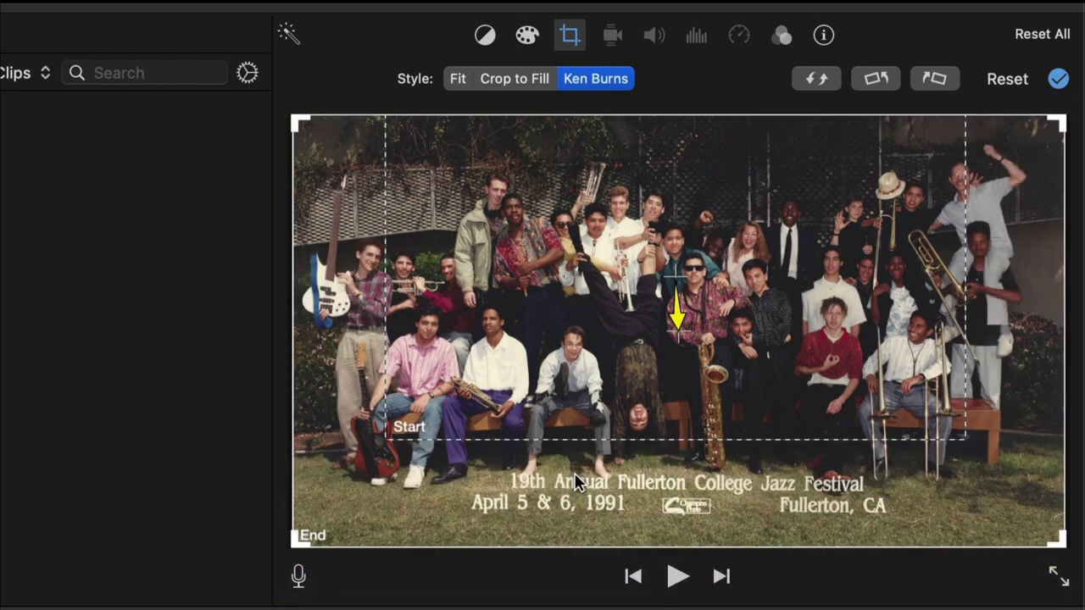
click(547, 310)
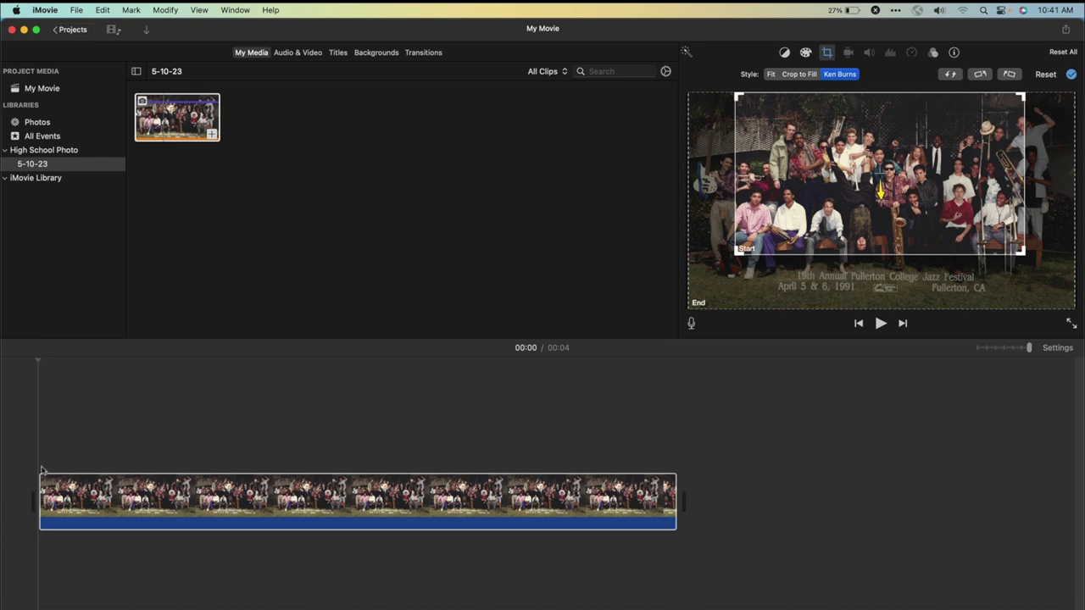
key(space)
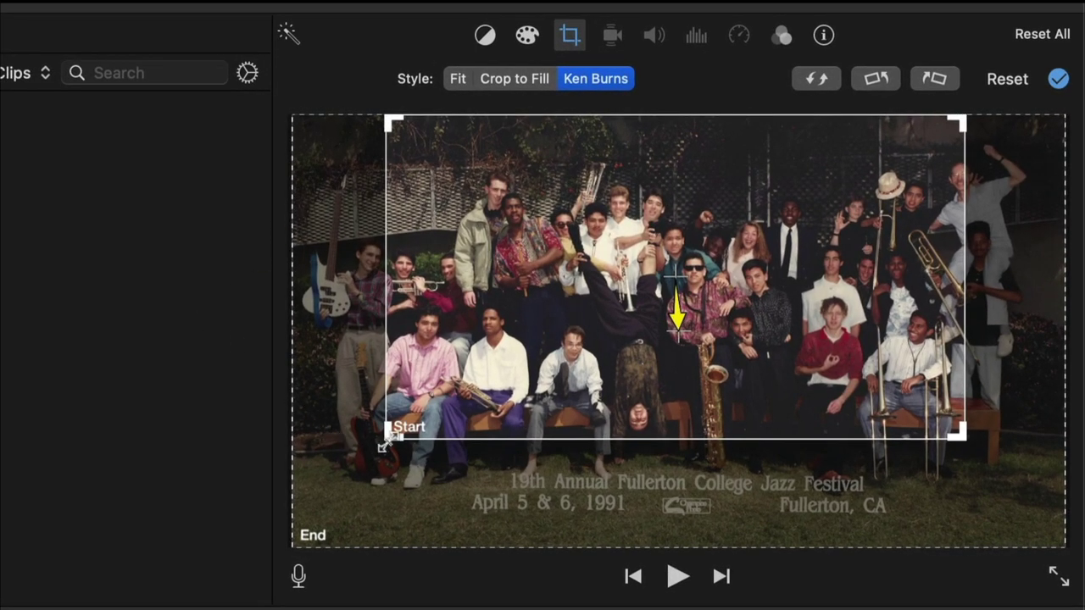
drag(386, 437, 500, 405)
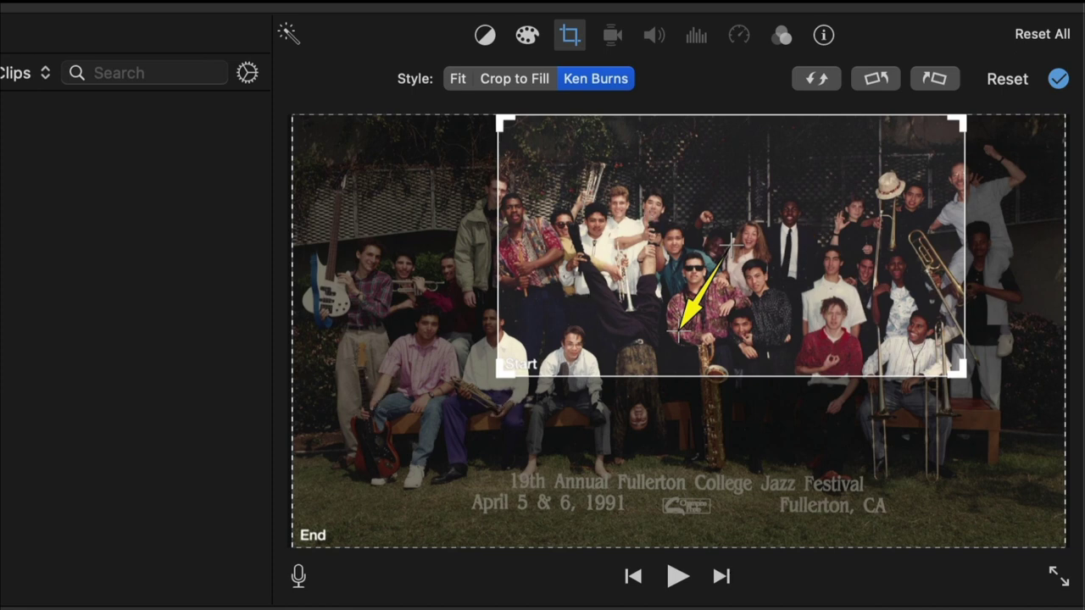
key(space)
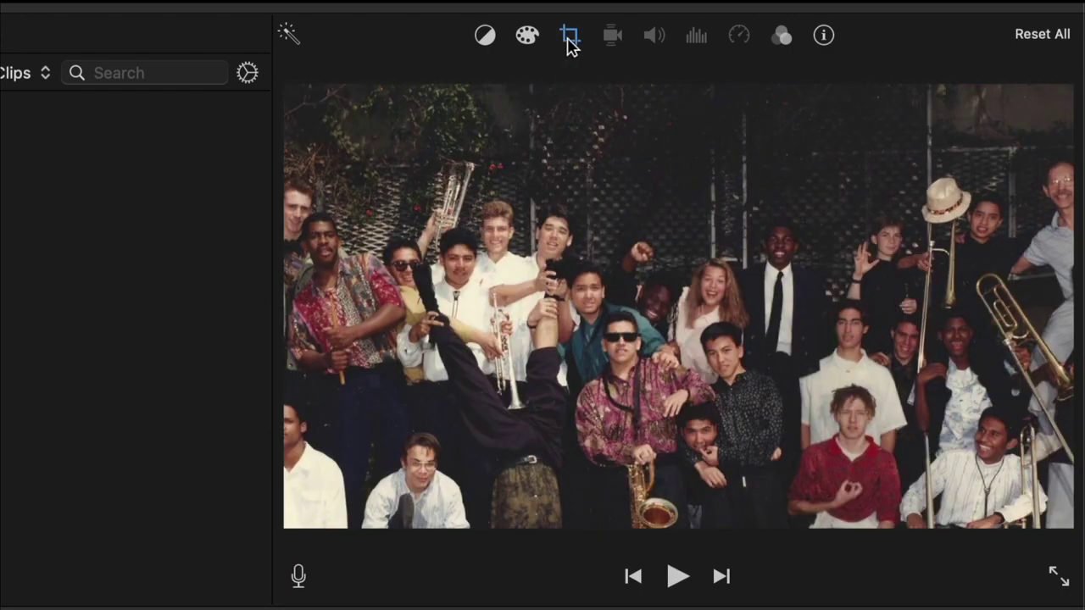
Move and shrink the Ken Burns Start frame around the left group of band members.
click(570, 37)
drag(653, 240, 402, 242)
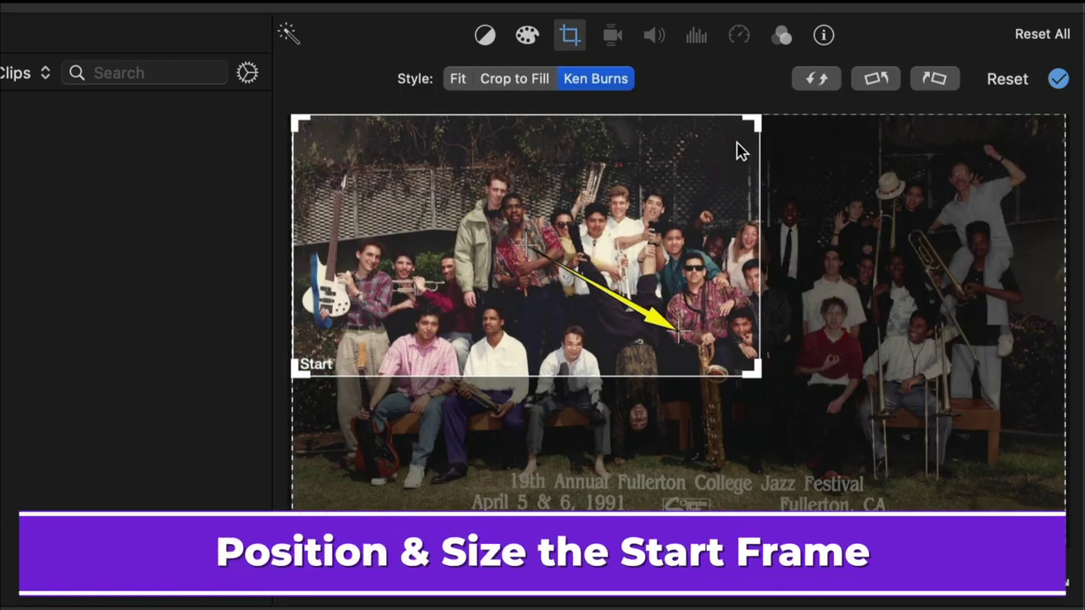
drag(753, 117, 689, 151)
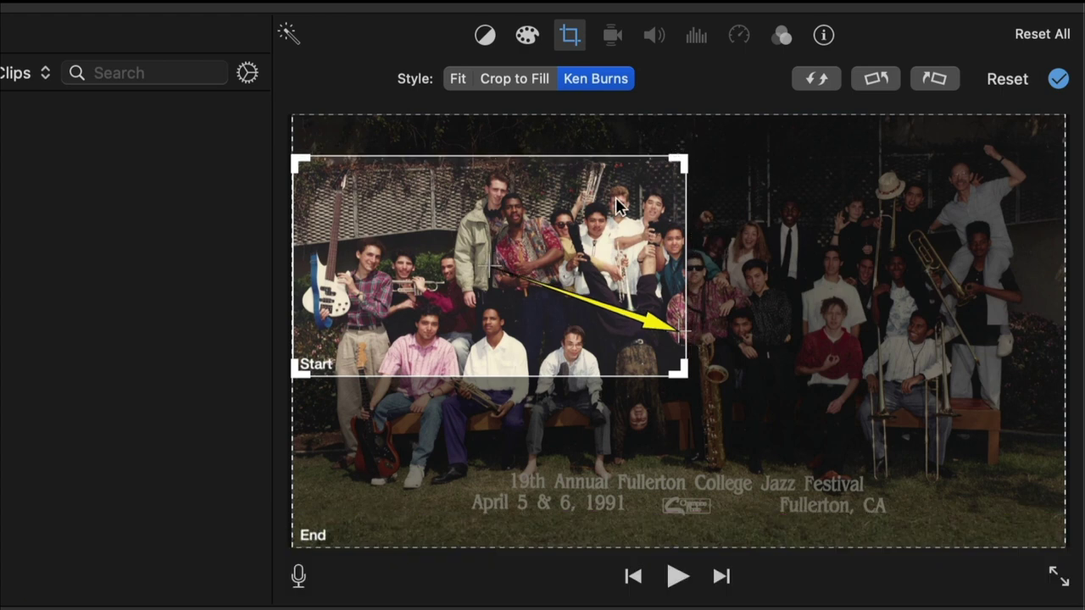
drag(597, 218, 595, 206)
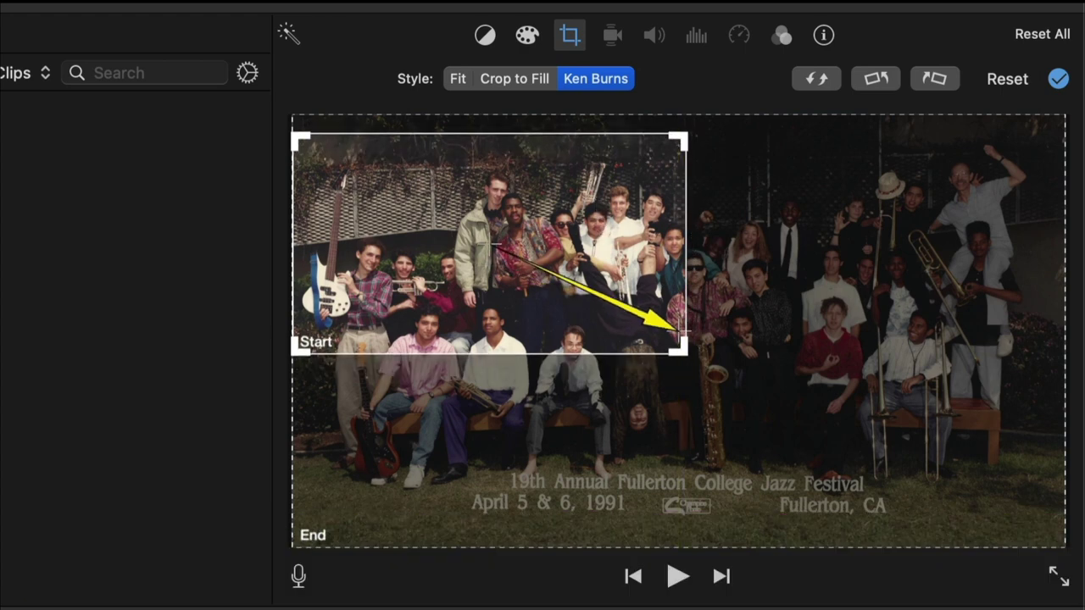
Frame the End on the upper-right people, level with Start, then preview the pan.
click(386, 460)
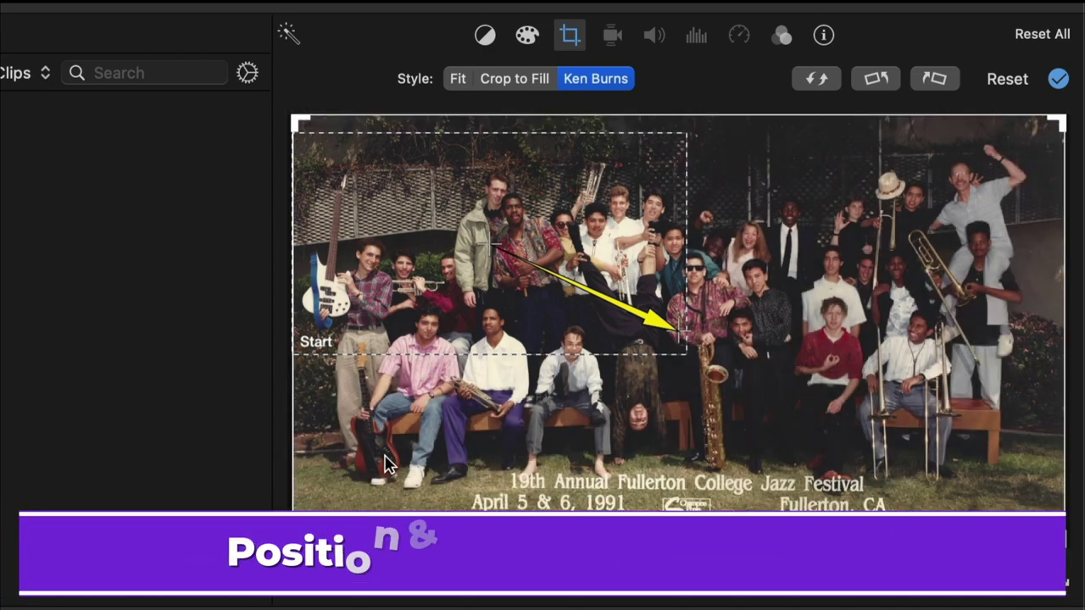
drag(294, 546, 673, 366)
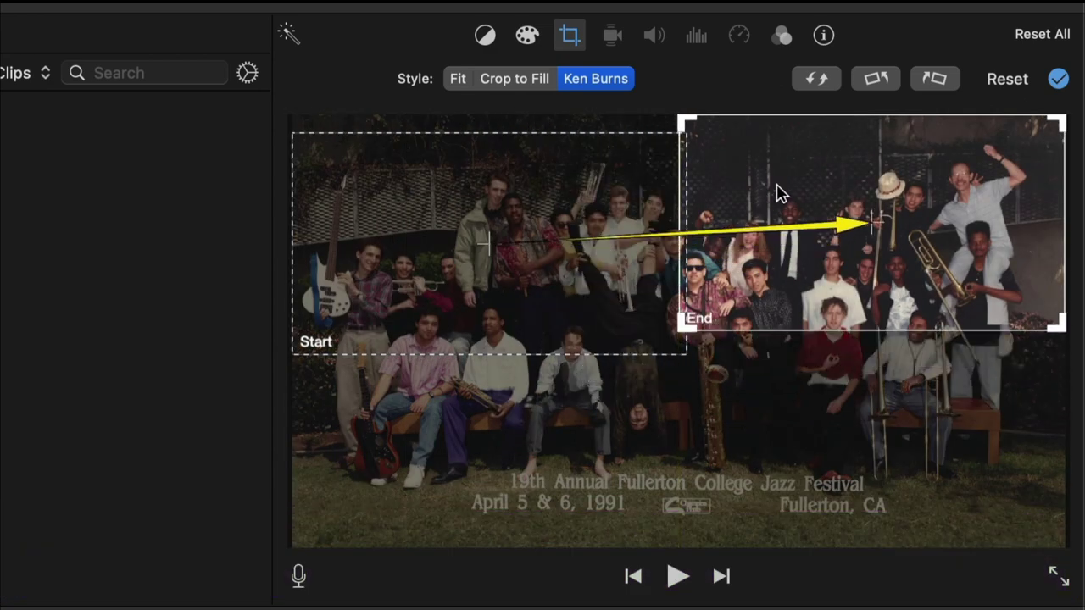
mouse_move(781, 193)
mouse_down()
mouse_move(773, 218)
mouse_move(772, 201)
mouse_up()
click(652, 157)
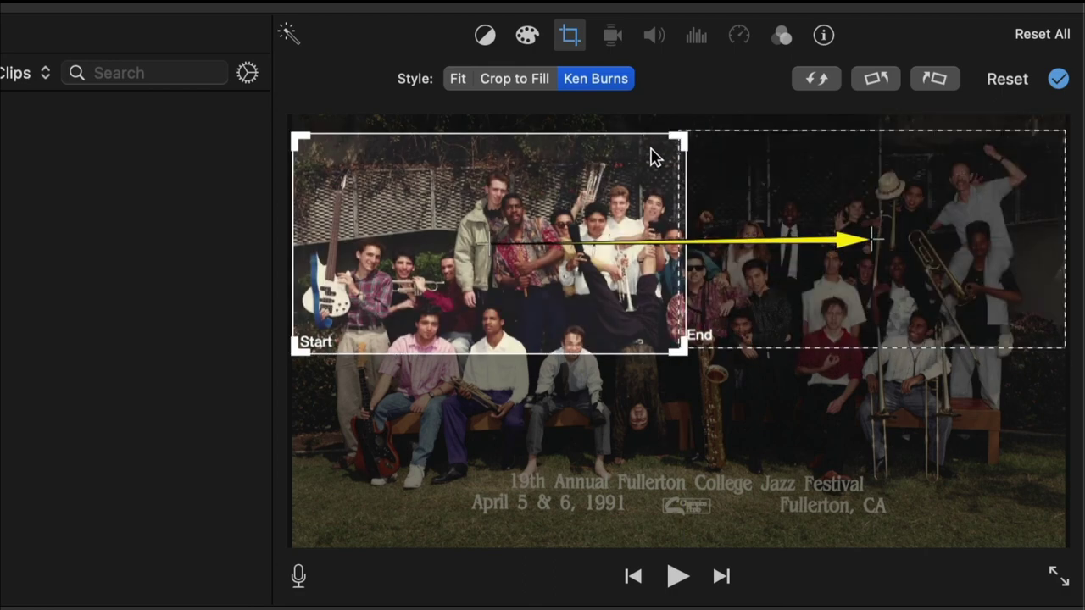
drag(678, 346, 673, 342)
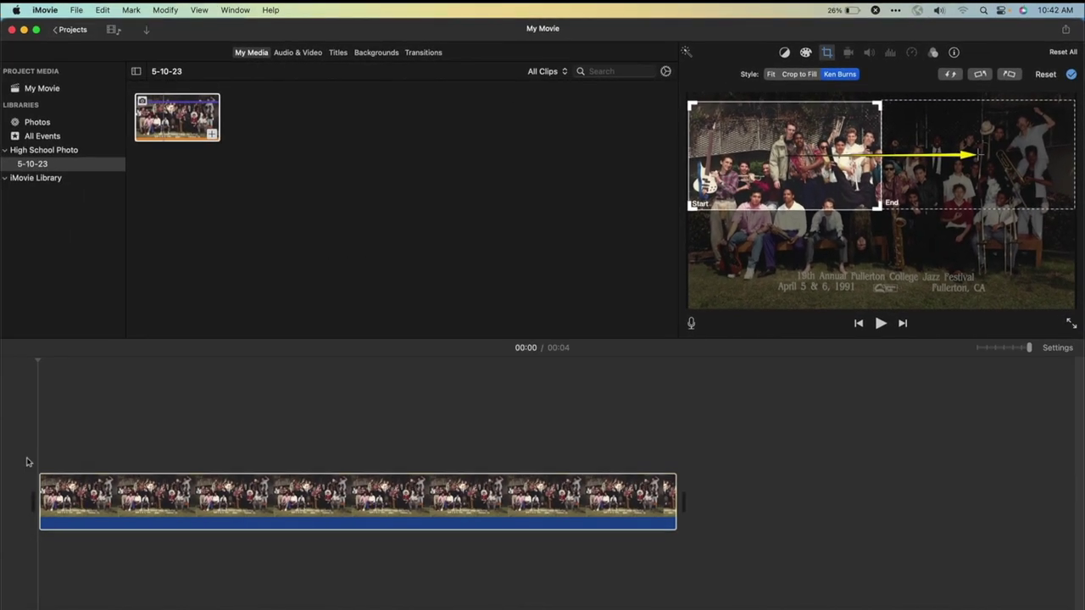
key(space)
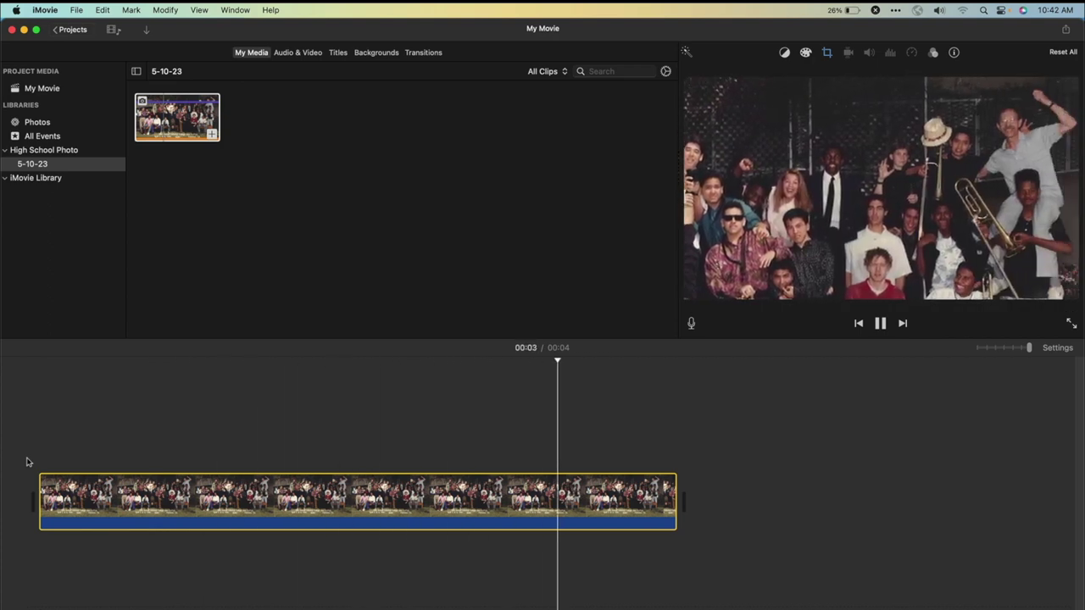
Move the playhead to 00:02 in the panning photo clip.
click(505, 492)
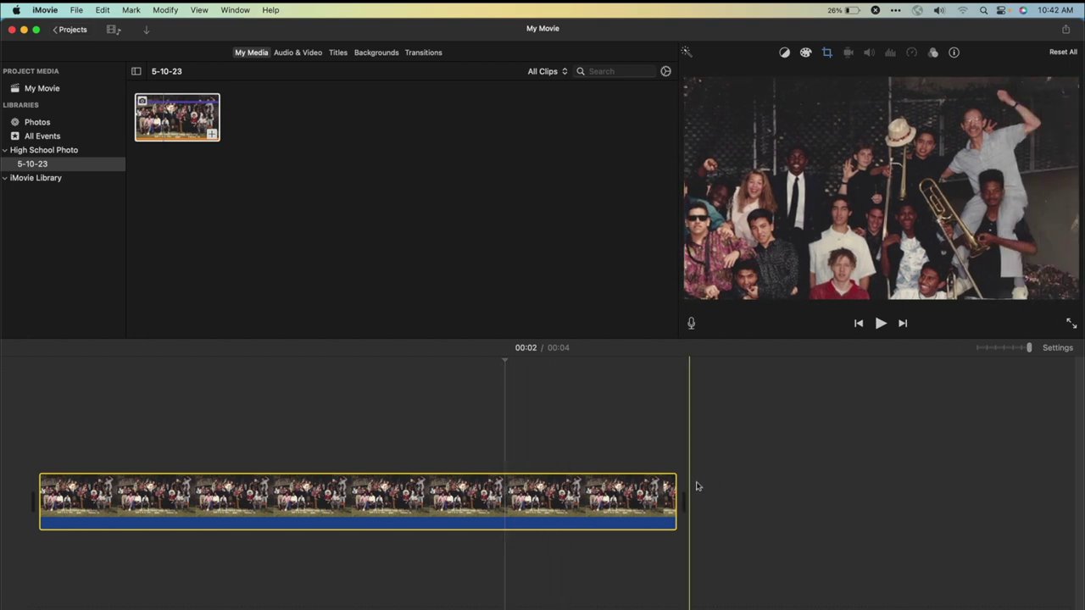
Select the duplicated clip, reverse its Ken Burns frames, and drag the End frame down the right side.
click(641, 492)
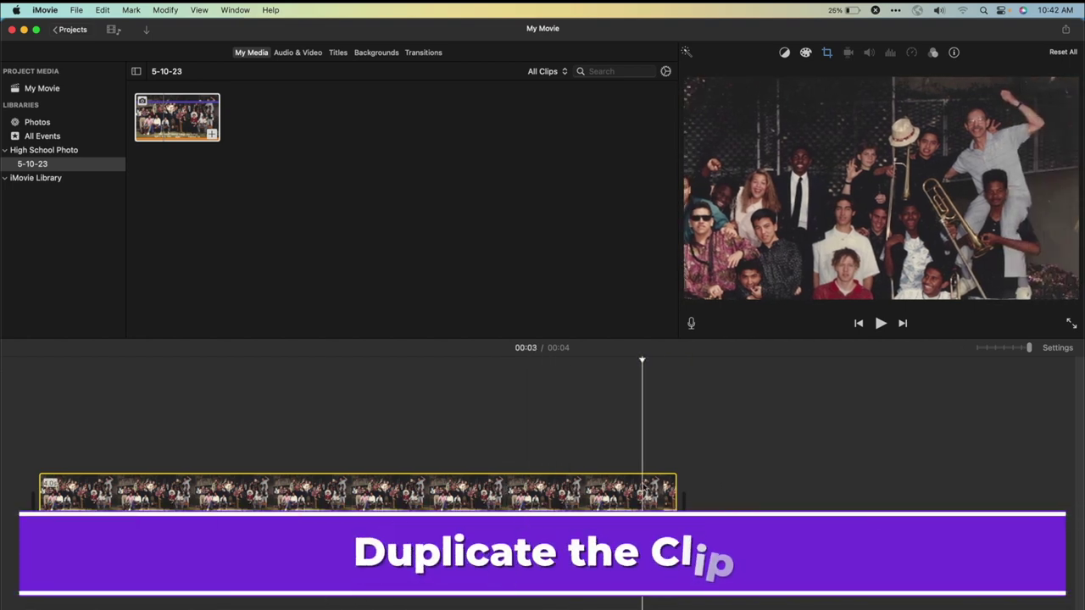
click(689, 484)
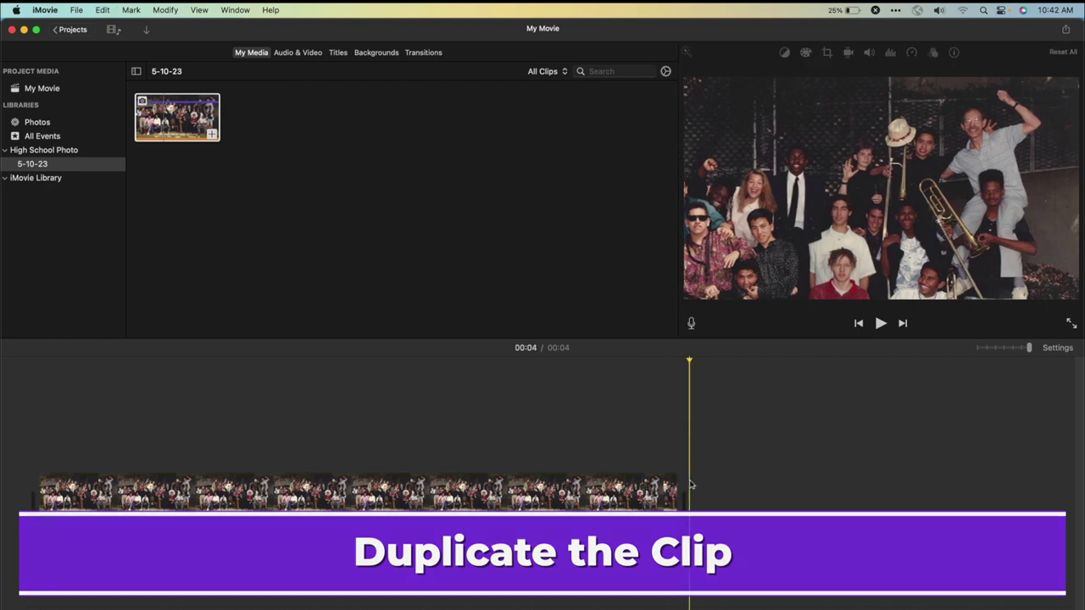
click(674, 490)
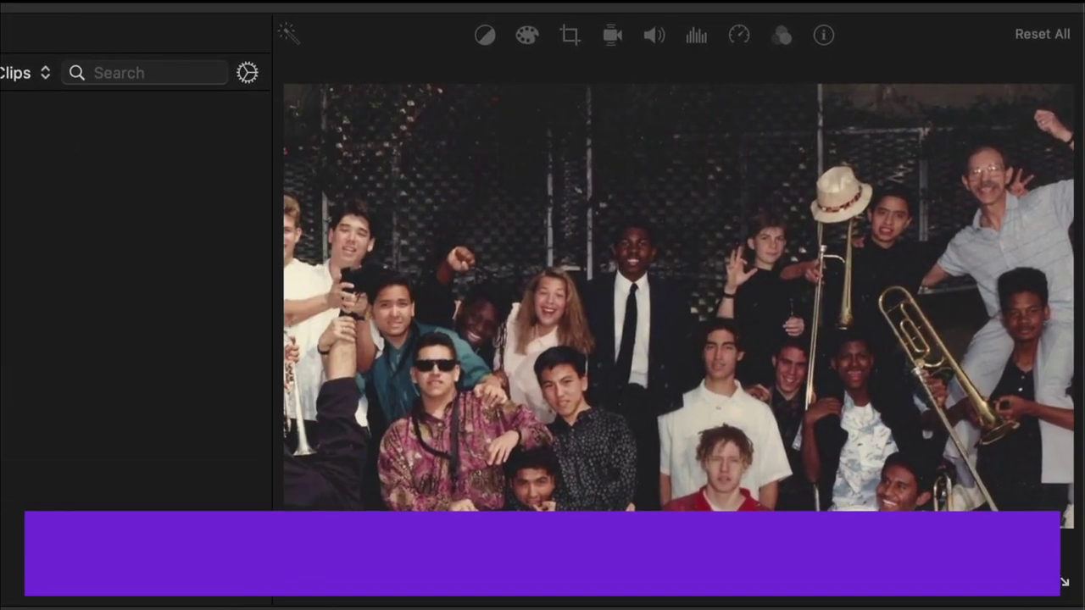
click(569, 36)
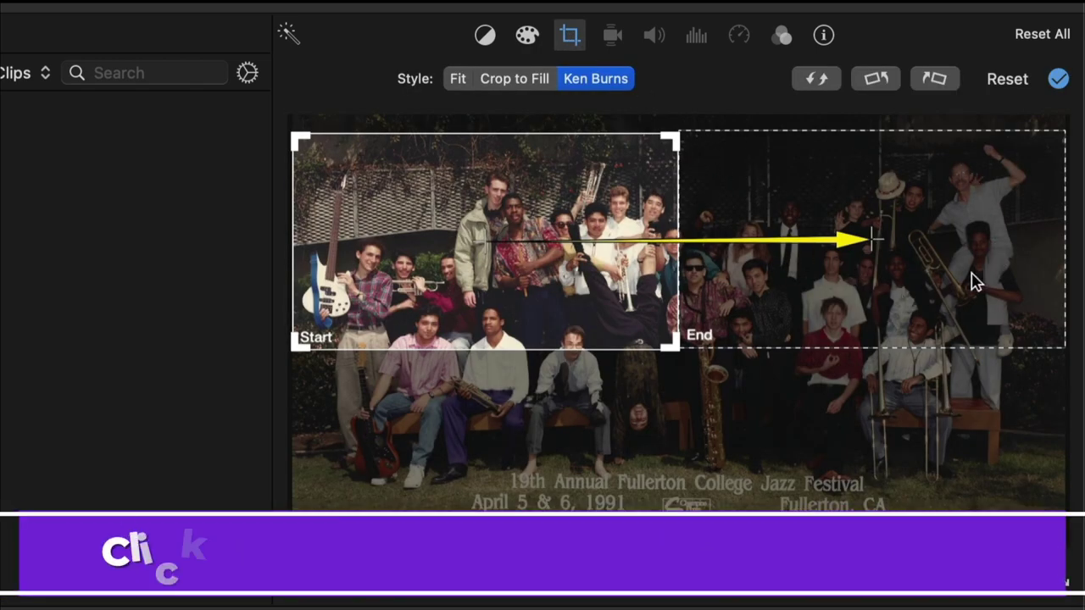
click(816, 79)
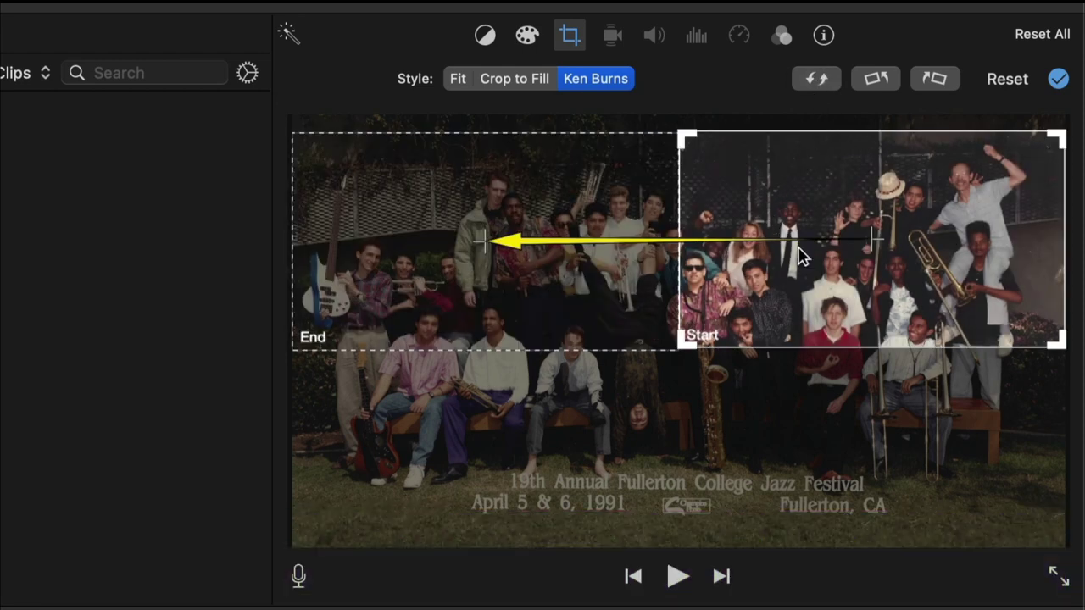
drag(466, 205, 852, 267)
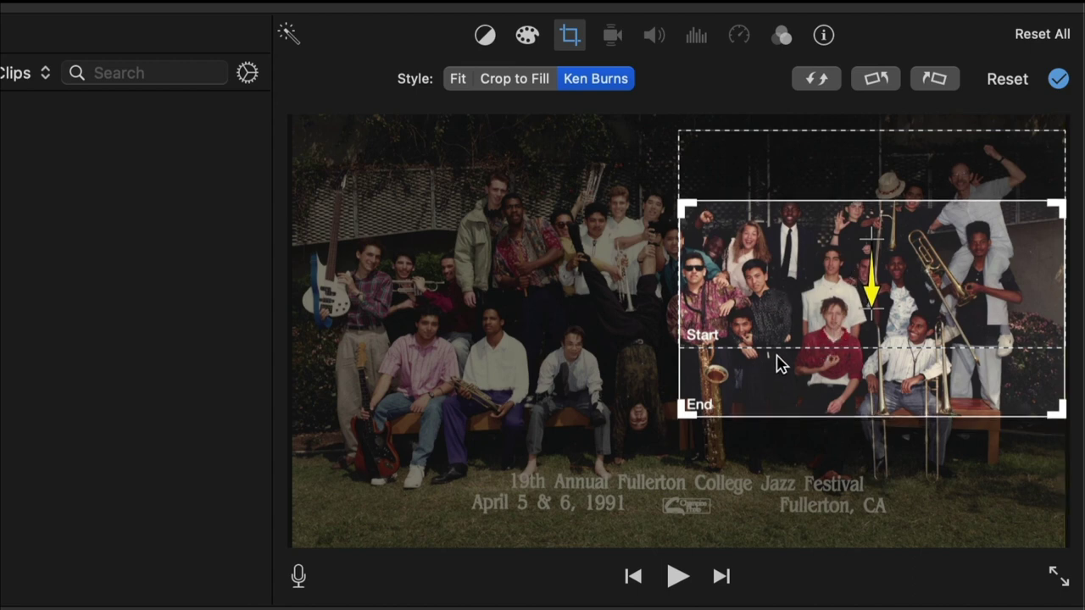
drag(774, 370, 774, 377)
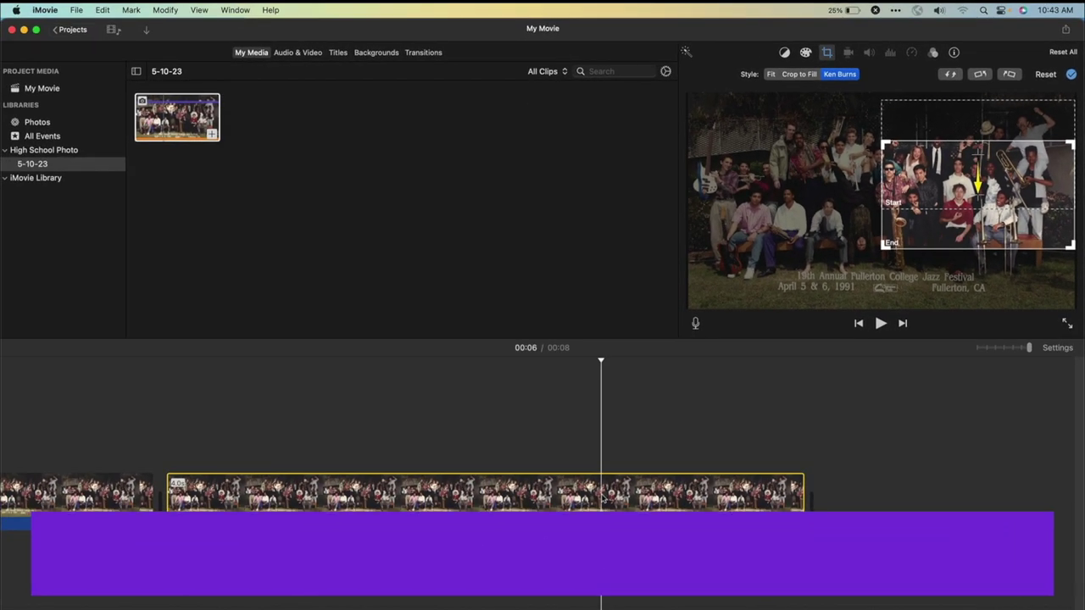
click(830, 447)
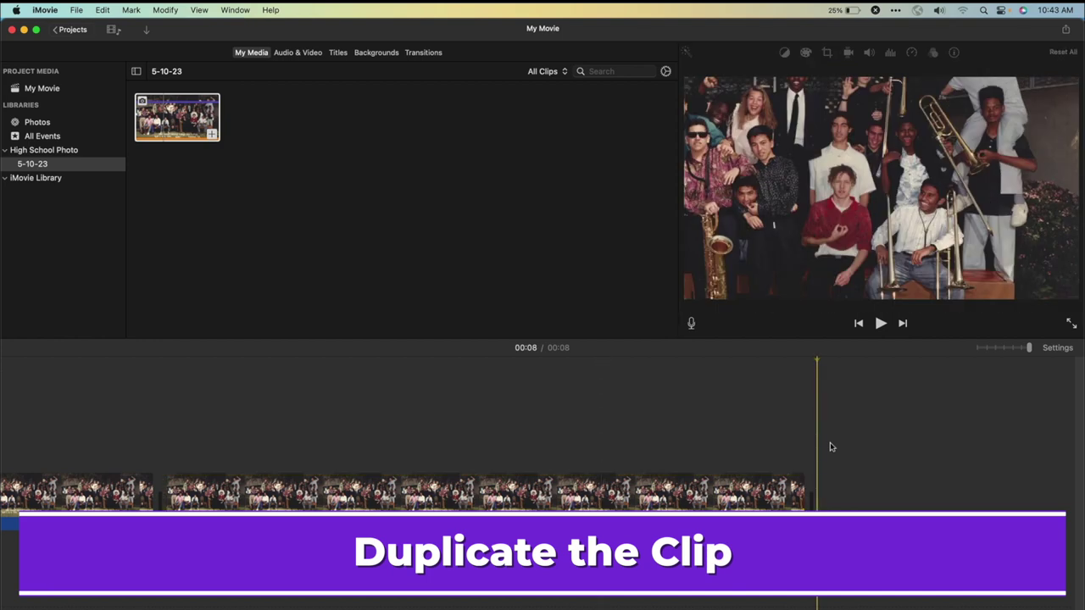
Paste a third copy of the clip, zoom the timeline out, and open that copy's Ken Burns framing.
key(super+v)
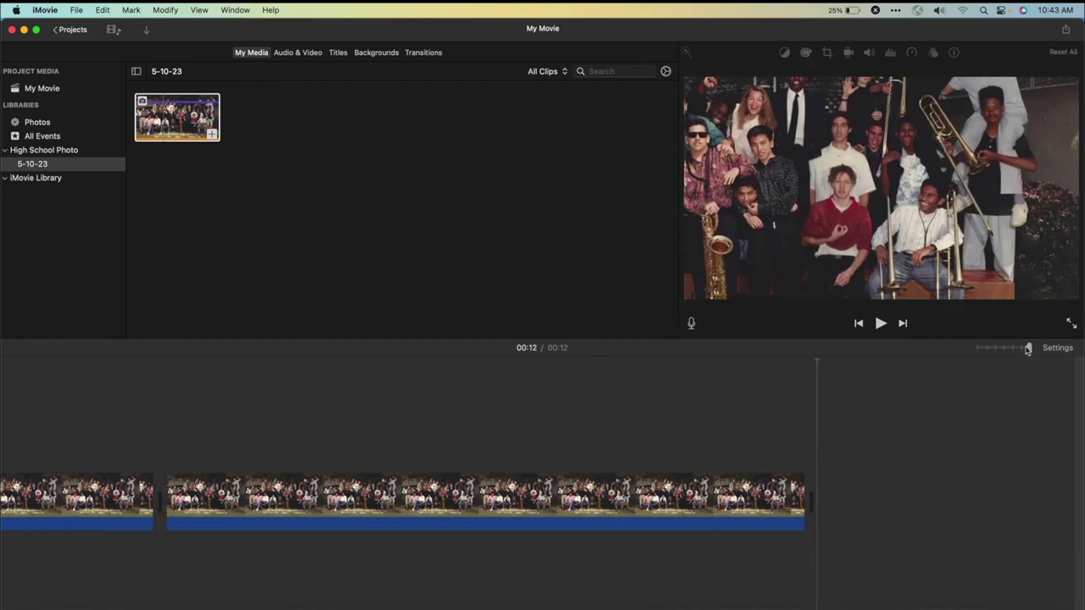
drag(1031, 348, 1013, 350)
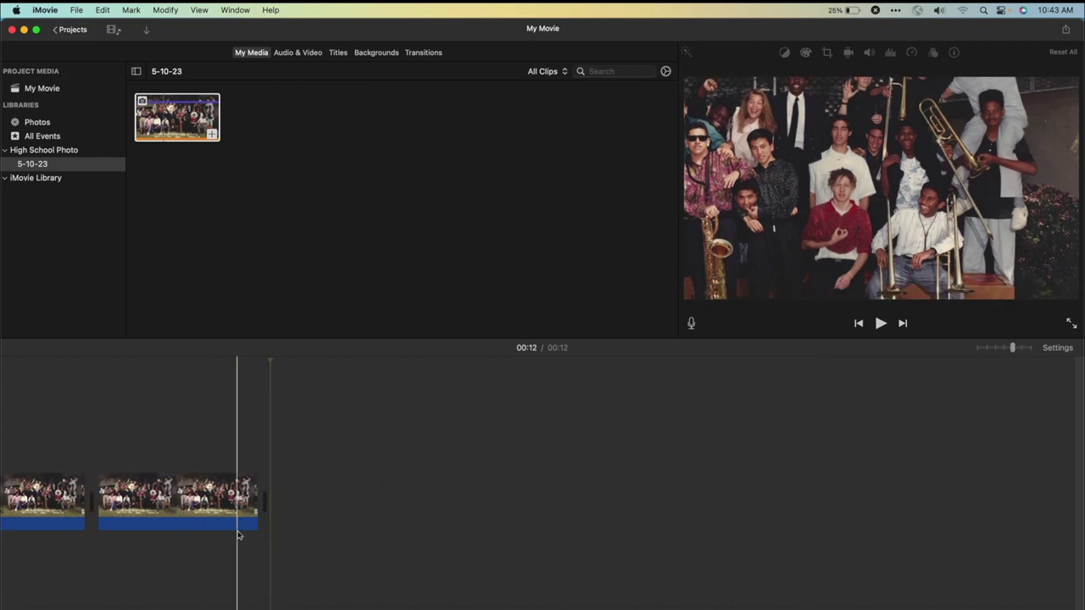
scroll(237, 532, left, 5)
click(458, 490)
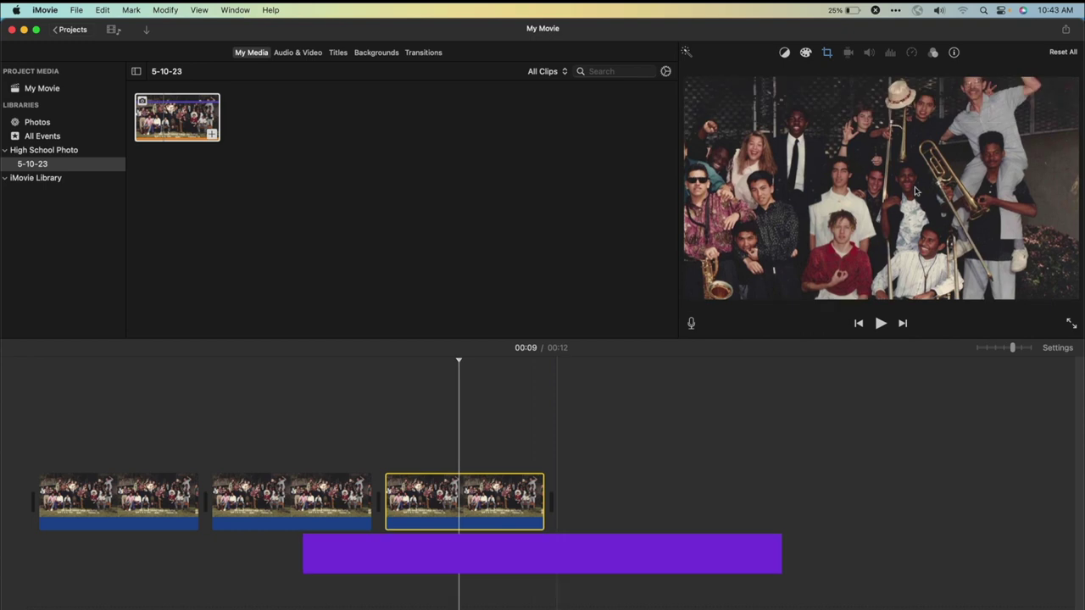
click(826, 53)
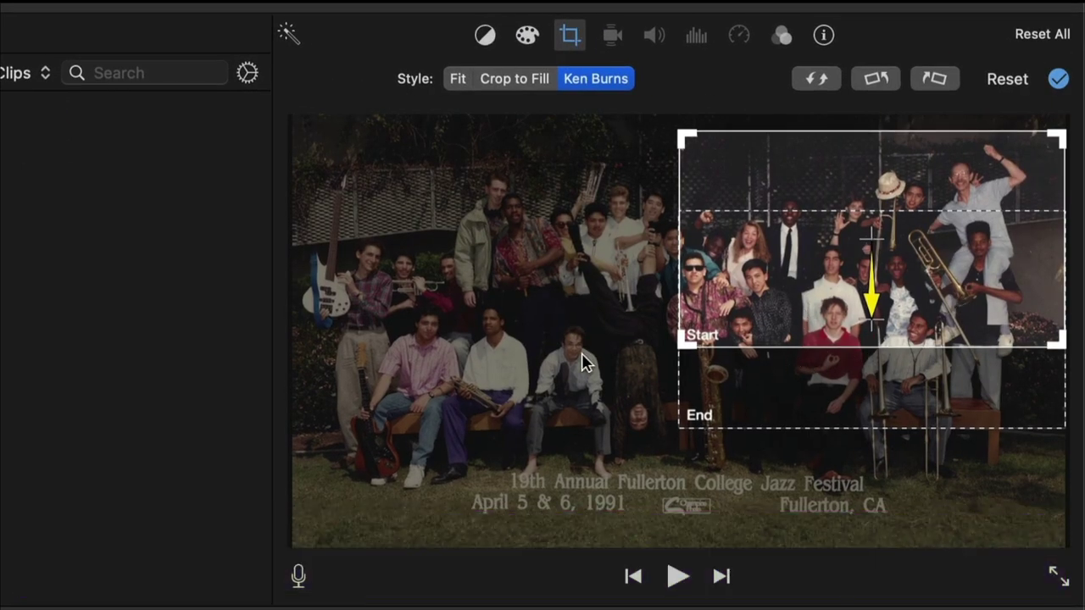
Reverse the third clip's Start and End, then drag the End frame to the photo's left edge.
click(818, 80)
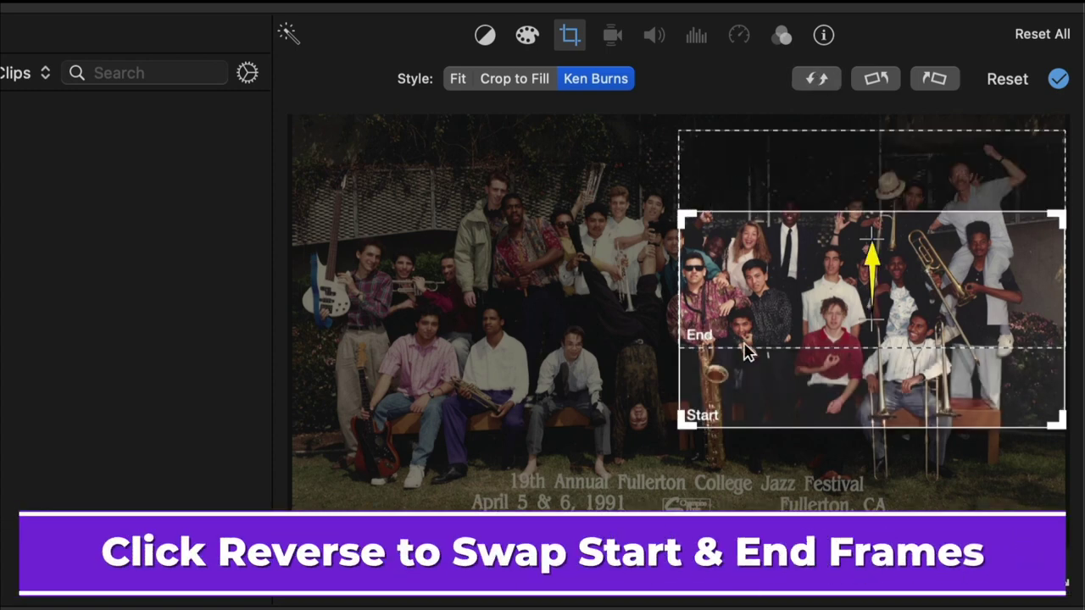
click(818, 181)
drag(818, 181, 699, 227)
drag(556, 252, 434, 259)
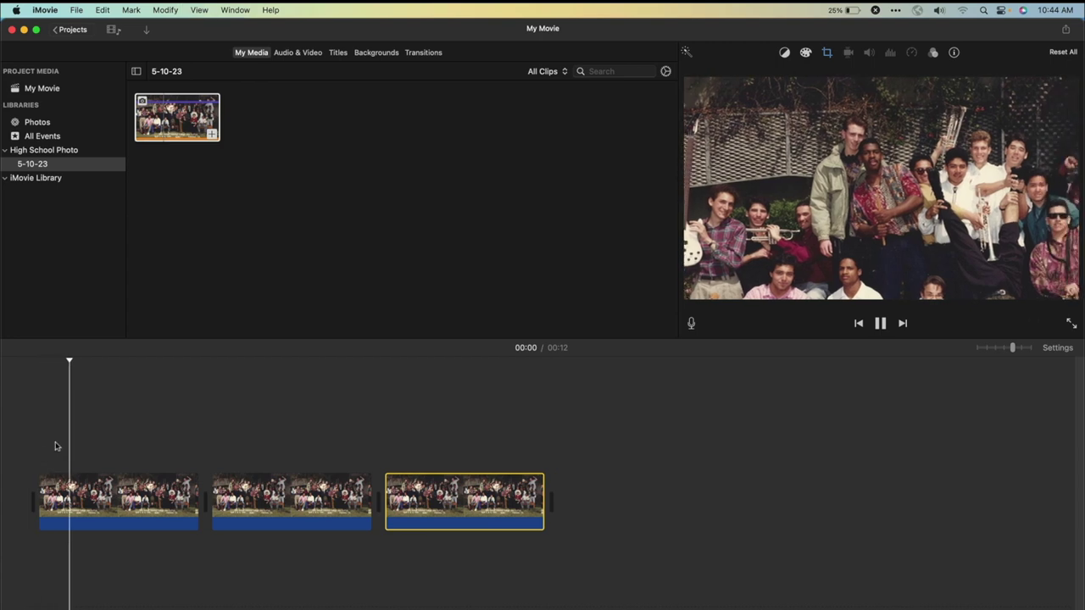
Trim the second clip to about one second so the movie runs 9 seconds.
click(298, 500)
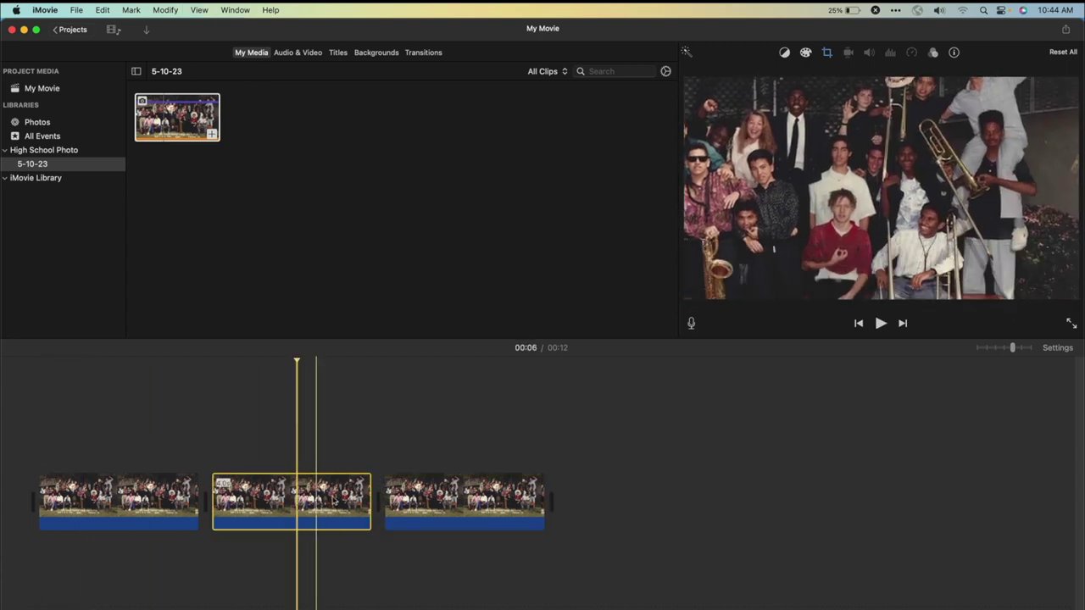
drag(370, 500, 266, 502)
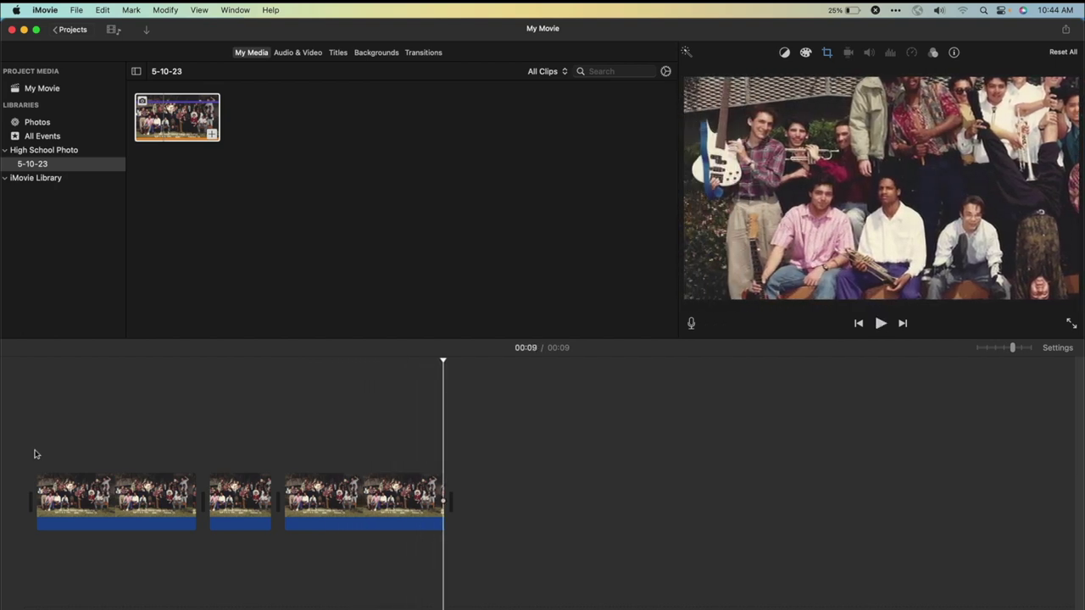
Paste a fourth copy after the third clip, reverse its pan, and enlarge the End frame to the full photo.
click(390, 496)
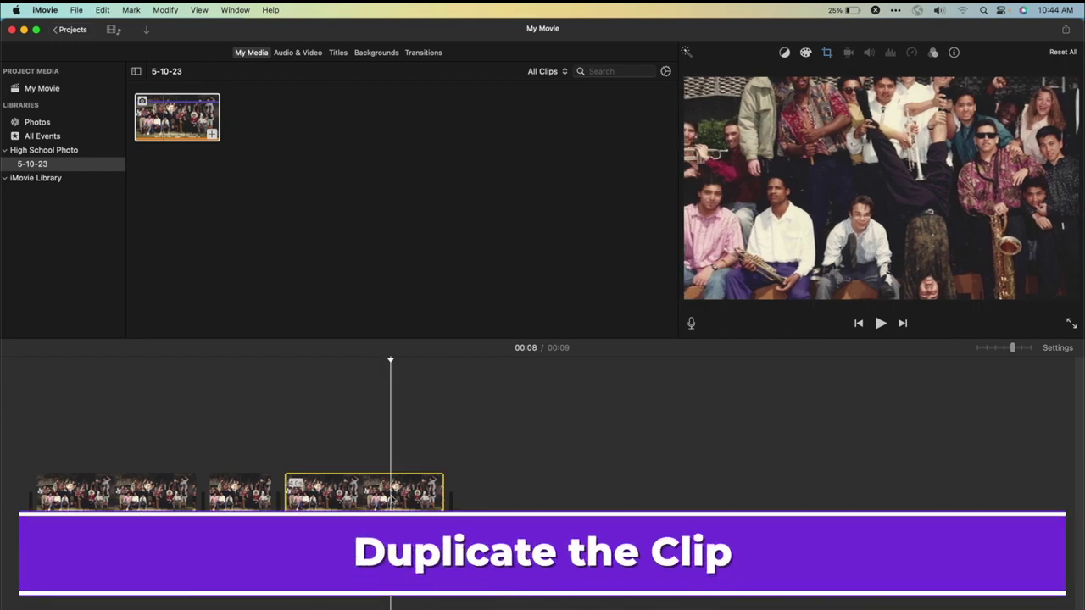
key(super+v)
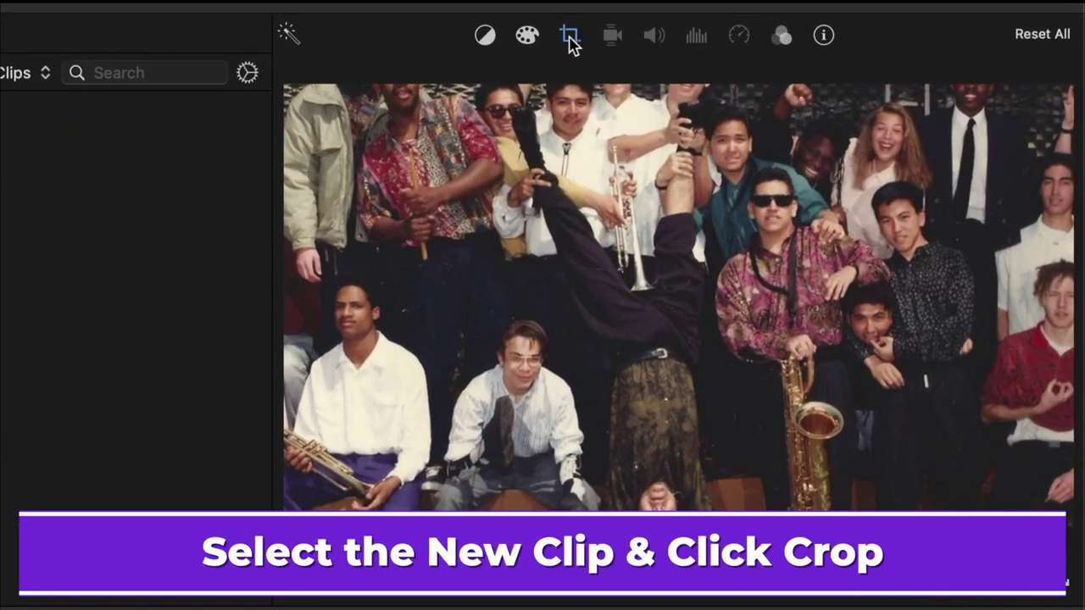
click(826, 53)
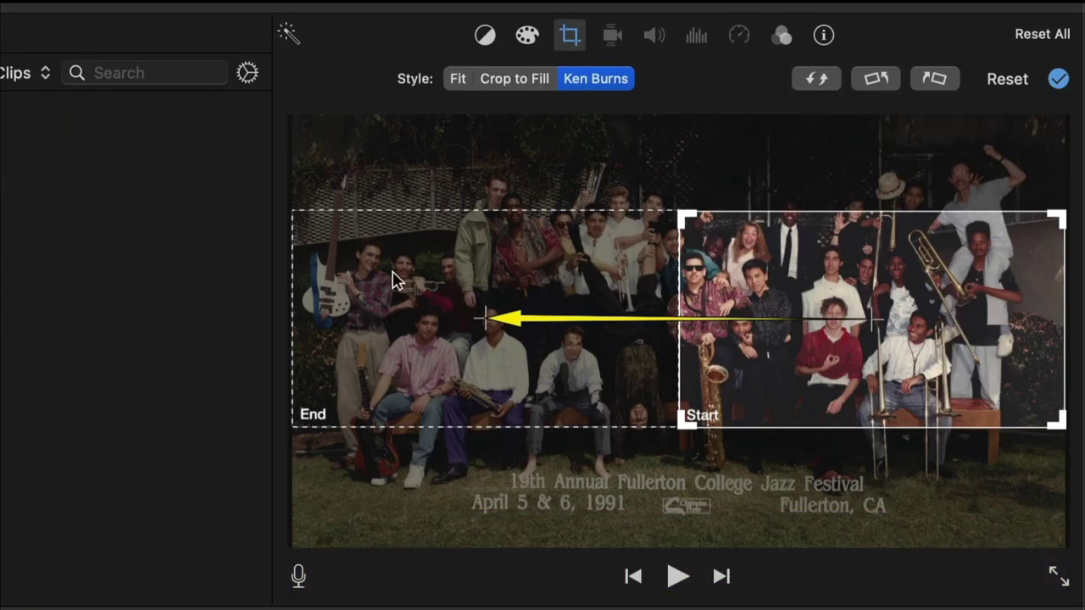
click(815, 82)
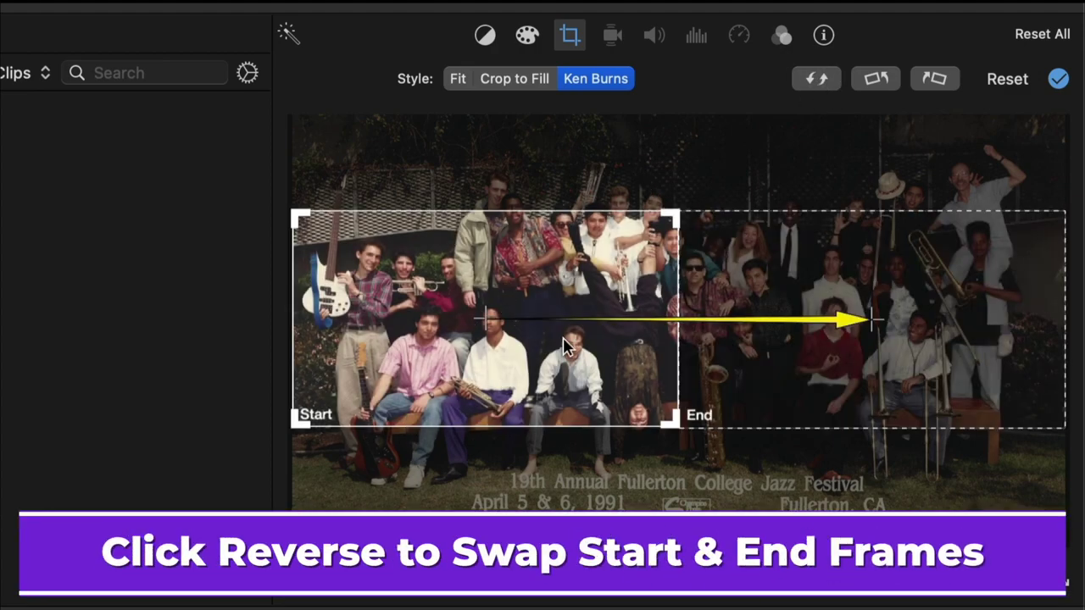
click(746, 275)
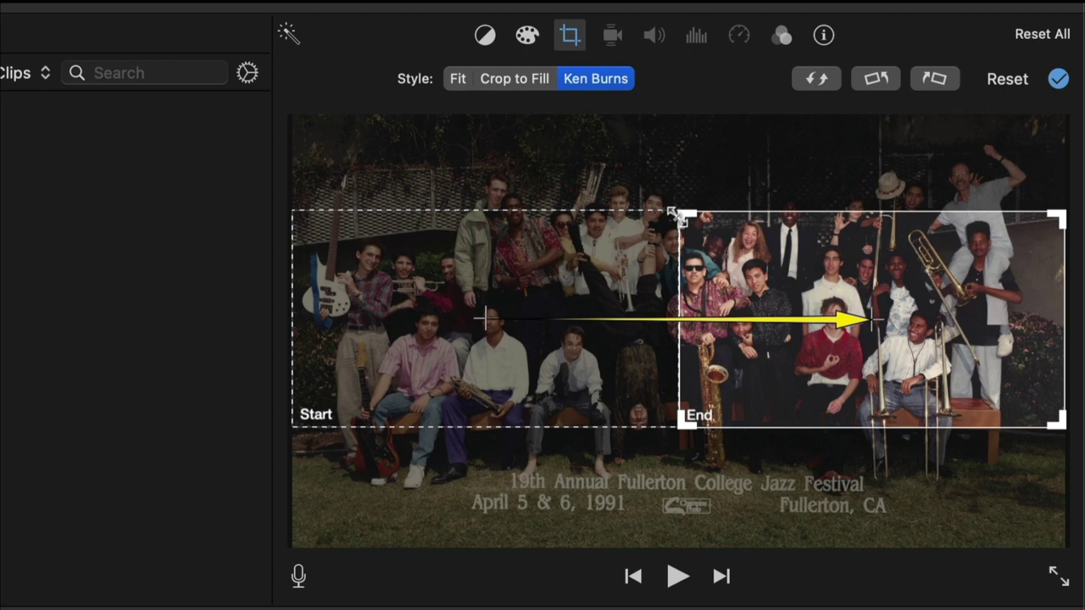
drag(627, 207, 339, 119)
drag(506, 428, 291, 599)
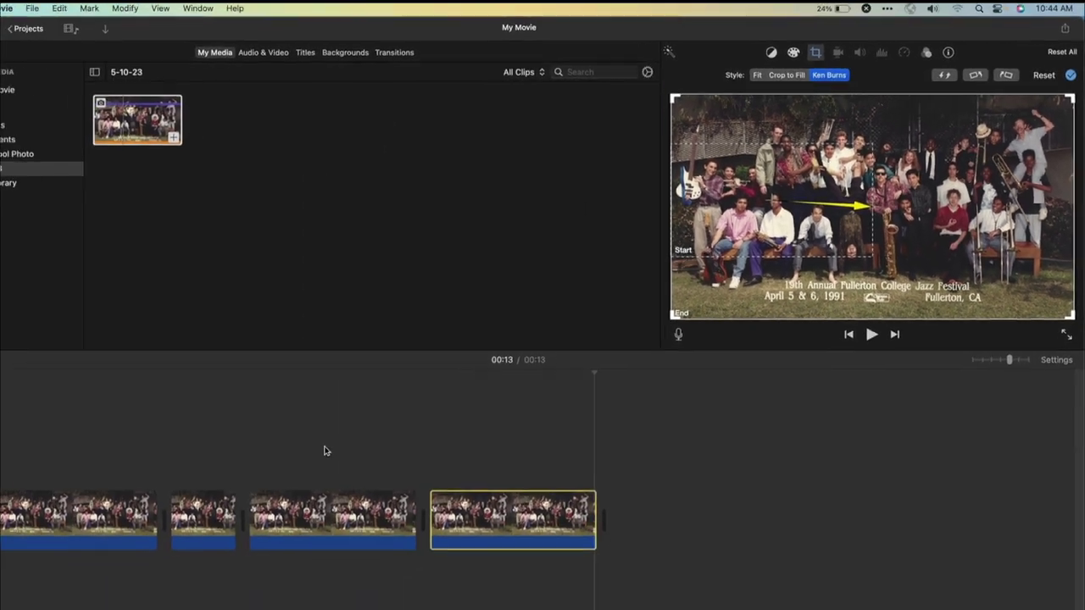
click(356, 435)
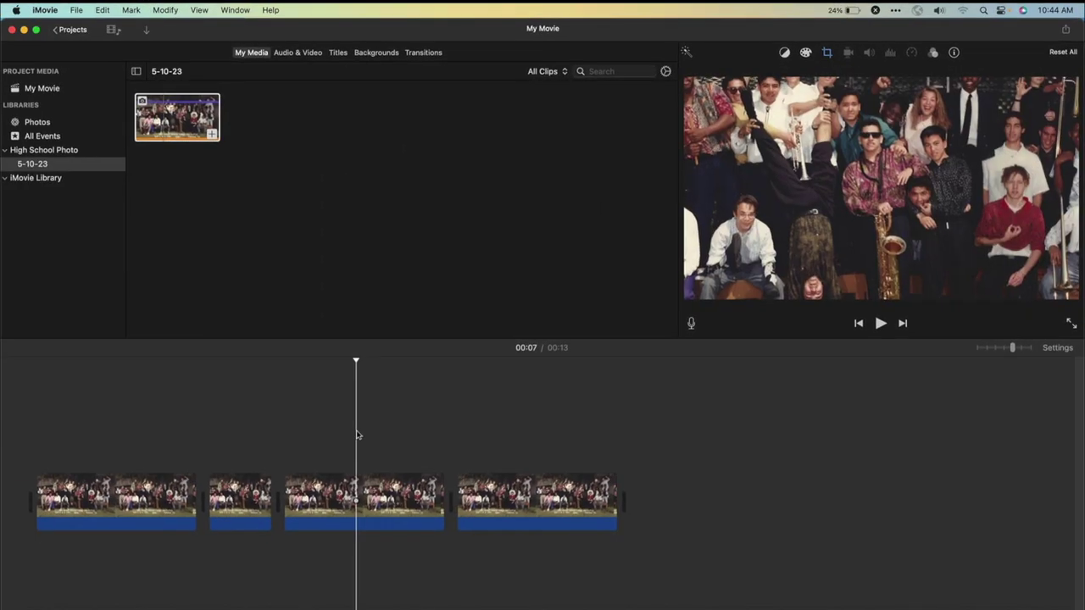
key(space)
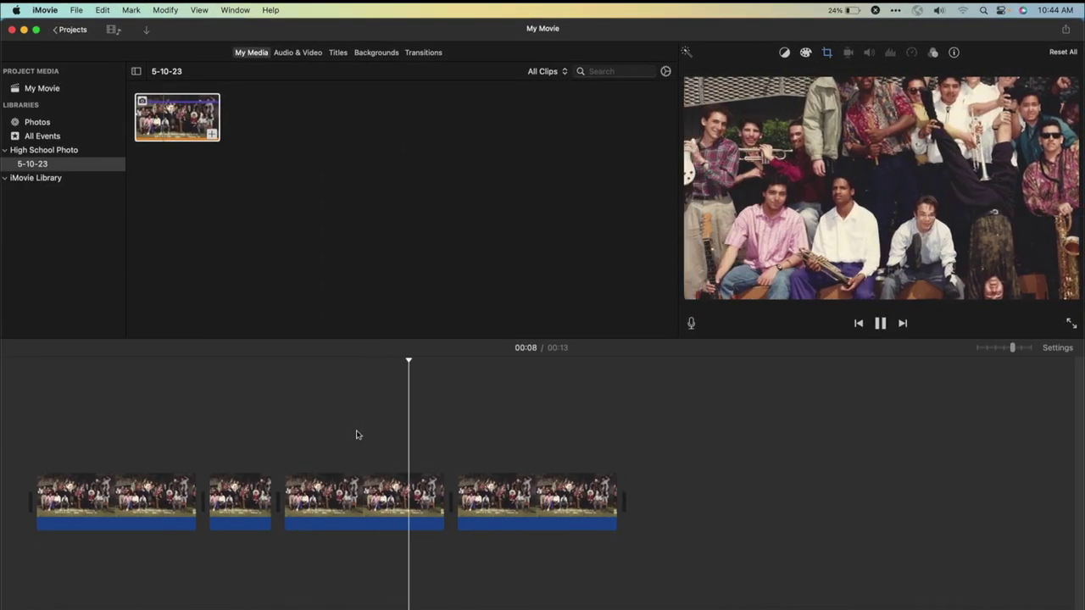